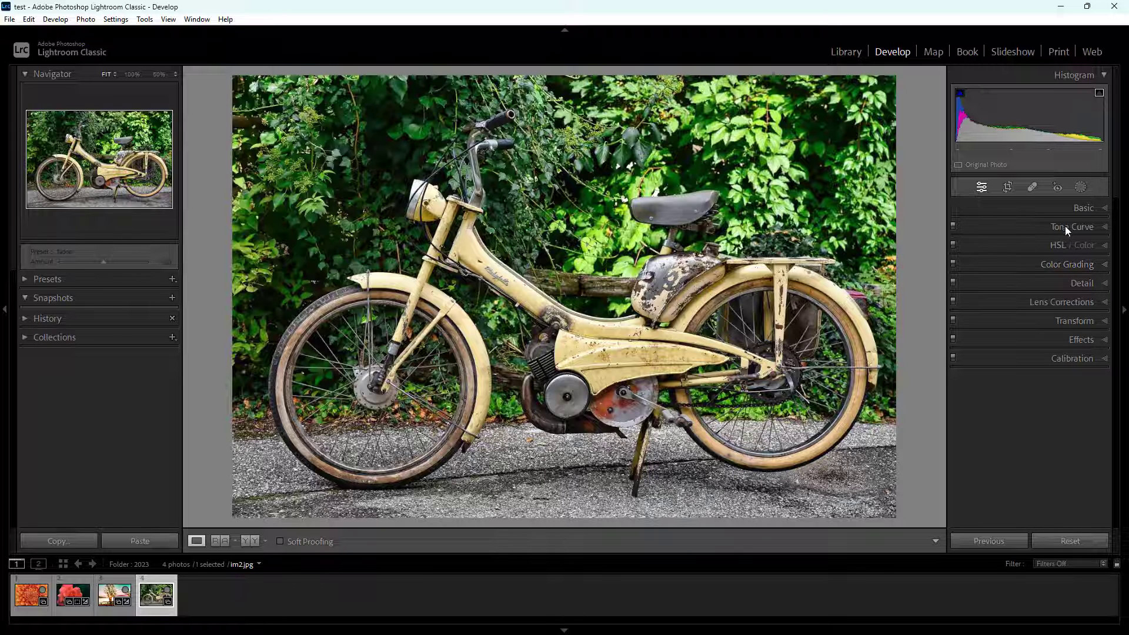
Sample white balance from several spots in the photo, finishing on the asphalt, and fine-tune Temp to −11 and Tint to −2
click(1103, 209)
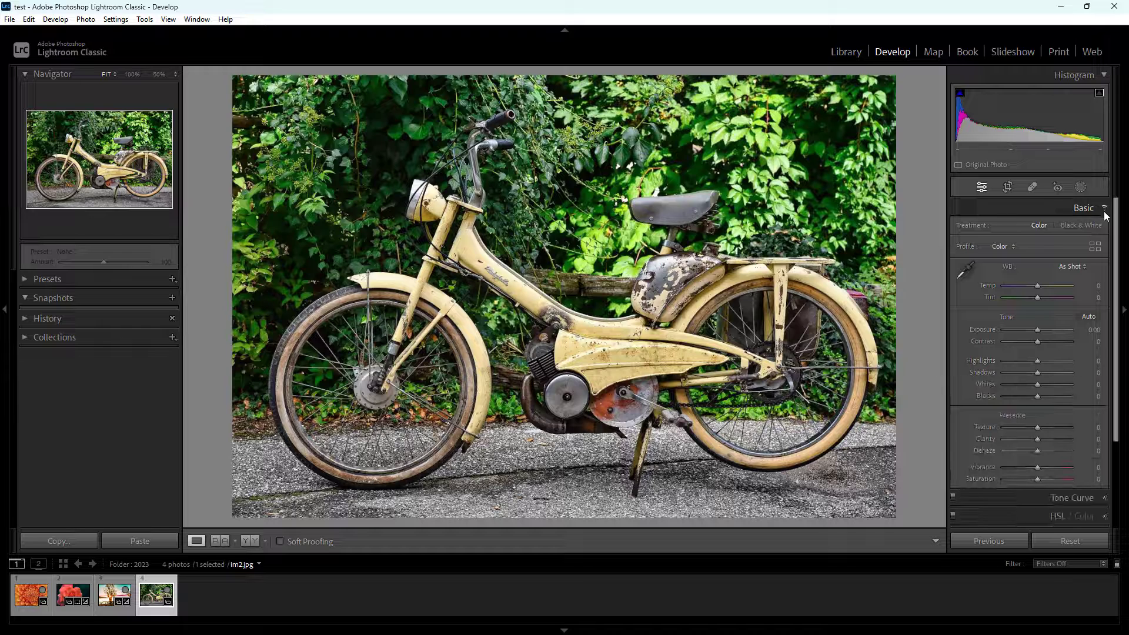
click(969, 269)
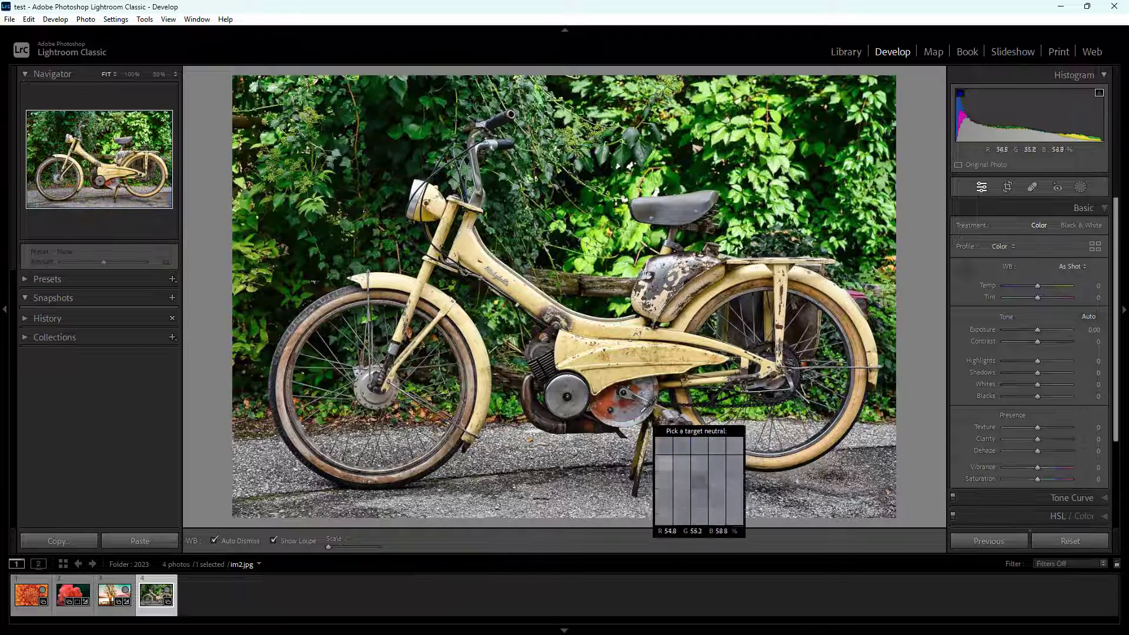
click(635, 415)
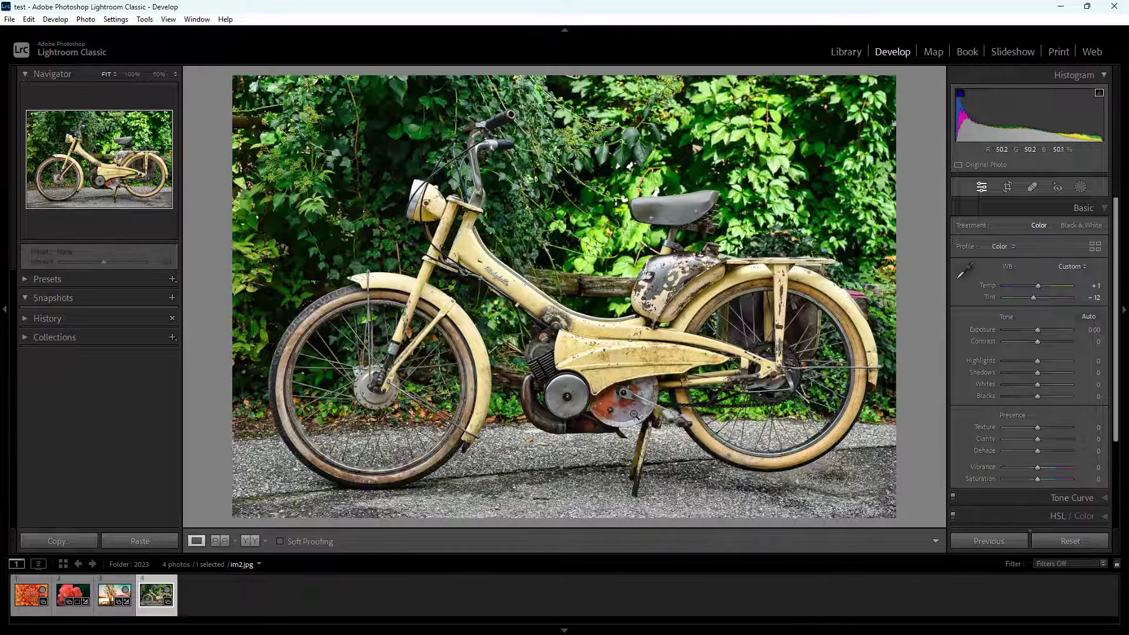
click(965, 269)
click(840, 292)
click(965, 269)
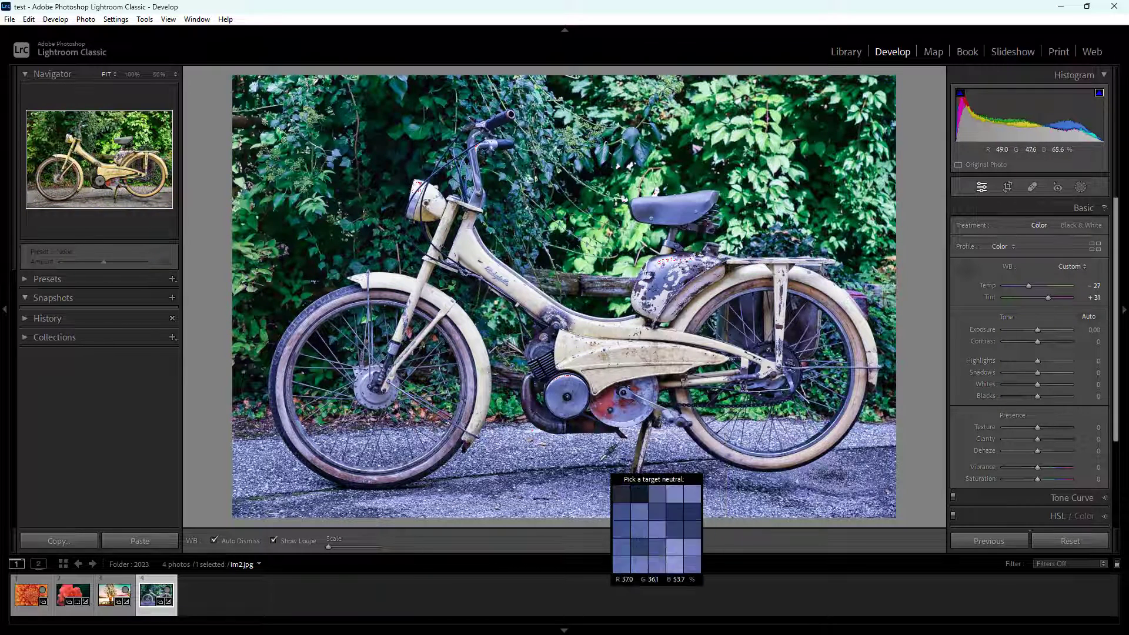
click(600, 461)
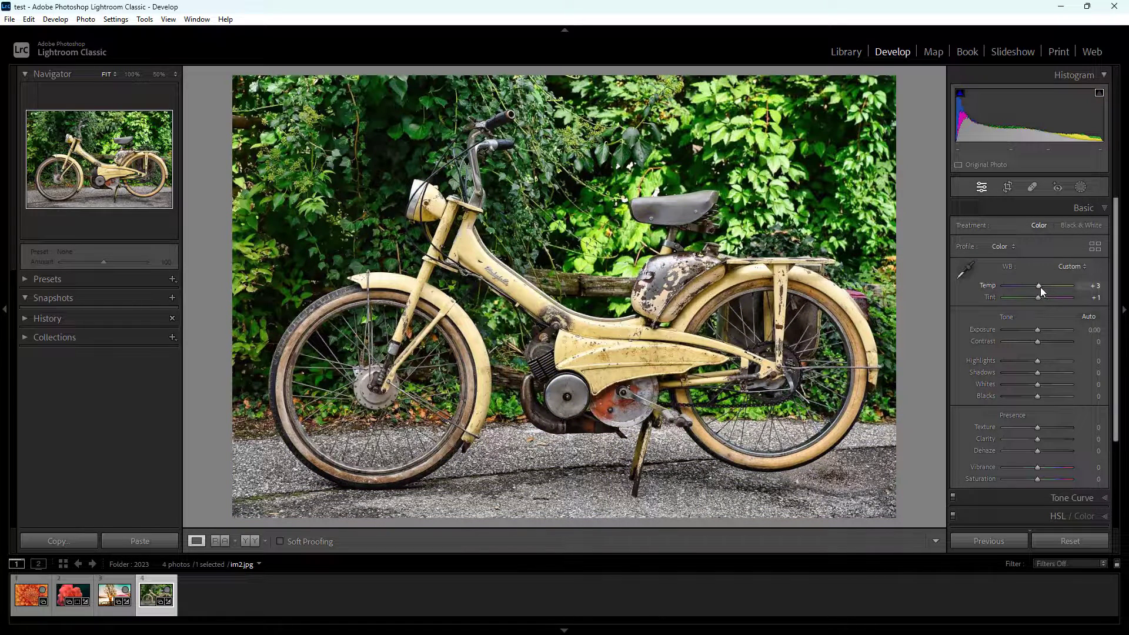
mouse_move(1040, 287)
mouse_down()
mouse_move(1025, 286)
mouse_move(1050, 285)
mouse_move(1034, 287)
mouse_move(1047, 298)
mouse_move(1029, 298)
mouse_move(1050, 297)
mouse_move(1039, 297)
mouse_up()
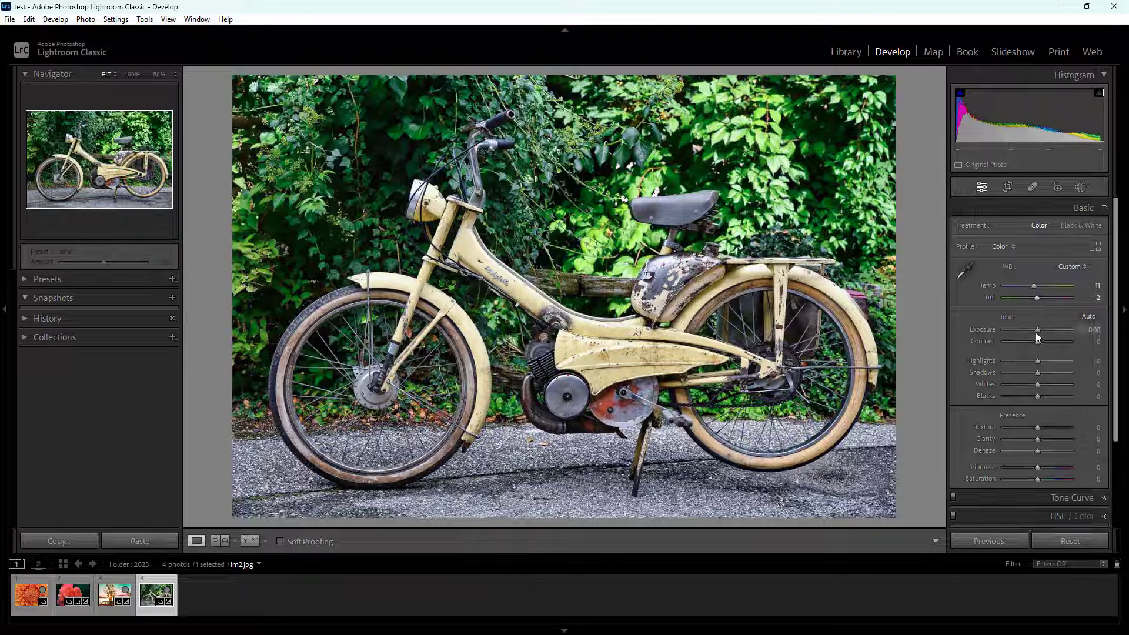
Raise the photo's Exposure to +1.32 and its Contrast to +37
scroll(1036, 332, down, 1)
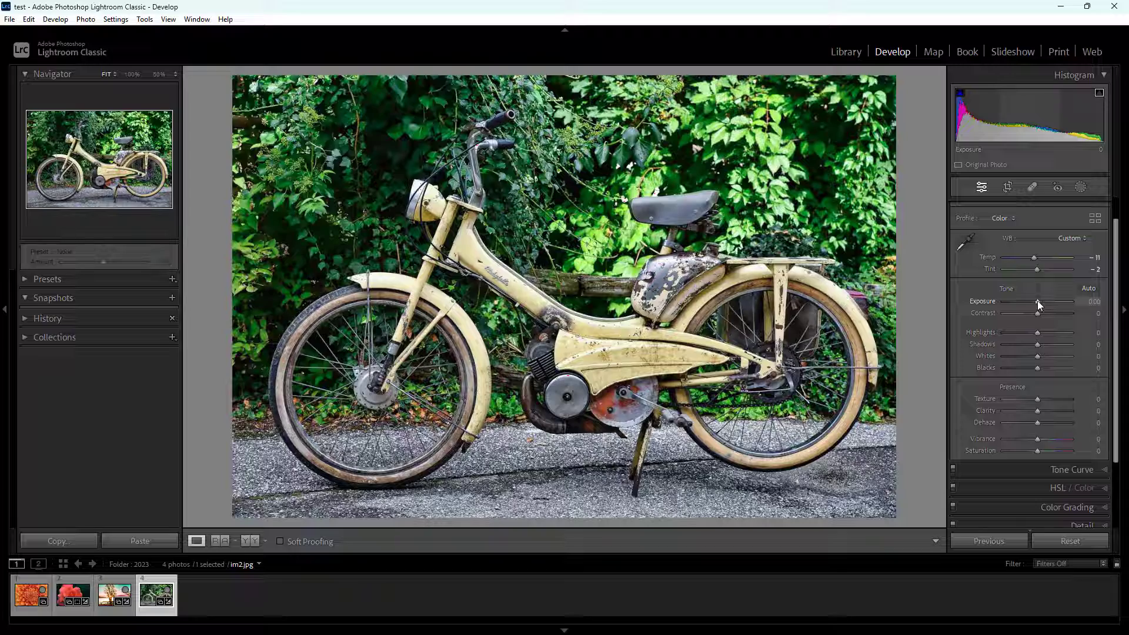
drag(1038, 301, 1046, 301)
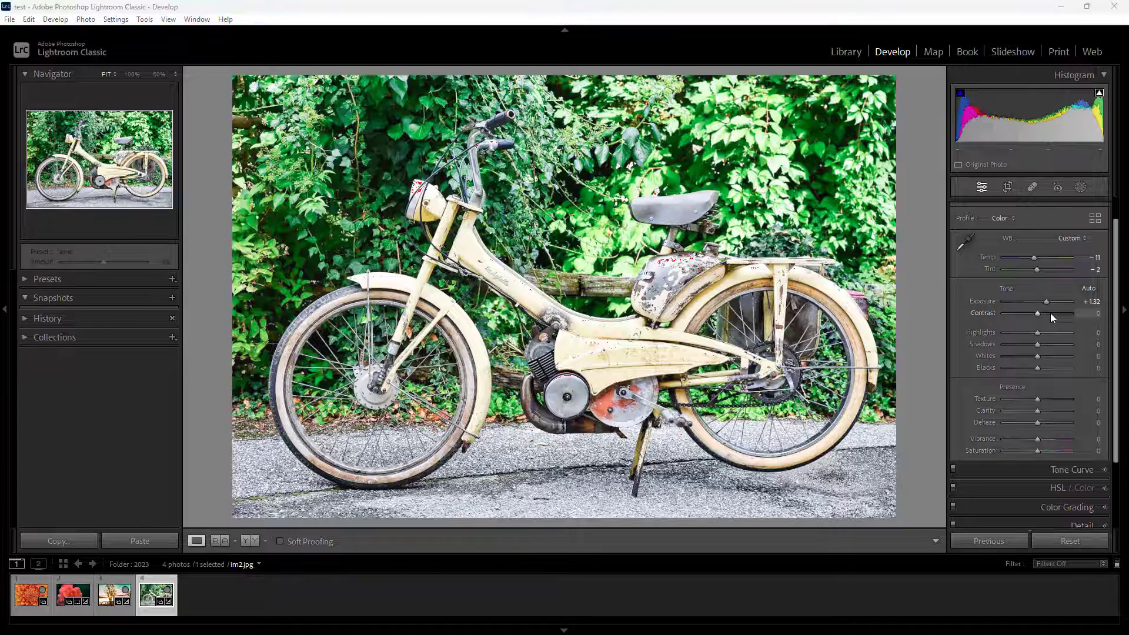
mouse_move(1041, 314)
mouse_down()
mouse_move(1074, 315)
mouse_move(1049, 315)
mouse_up()
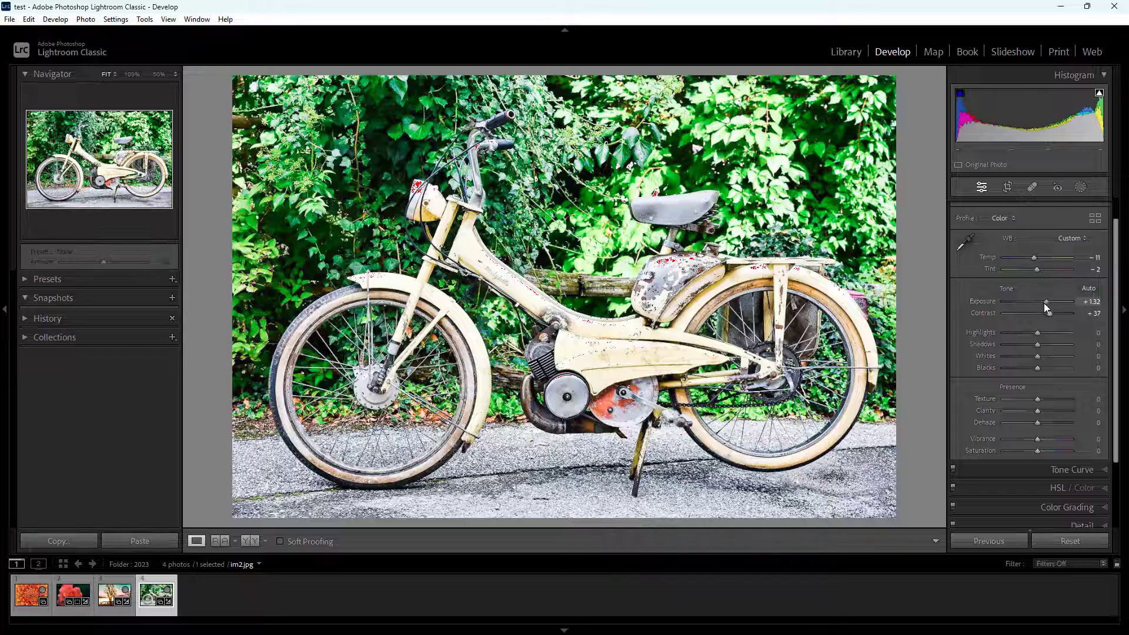
Return Exposure to 0.00, hide the highlight clipping overlay, and set Highlights to −100 and Shadows to +100
drag(1043, 302, 1056, 330)
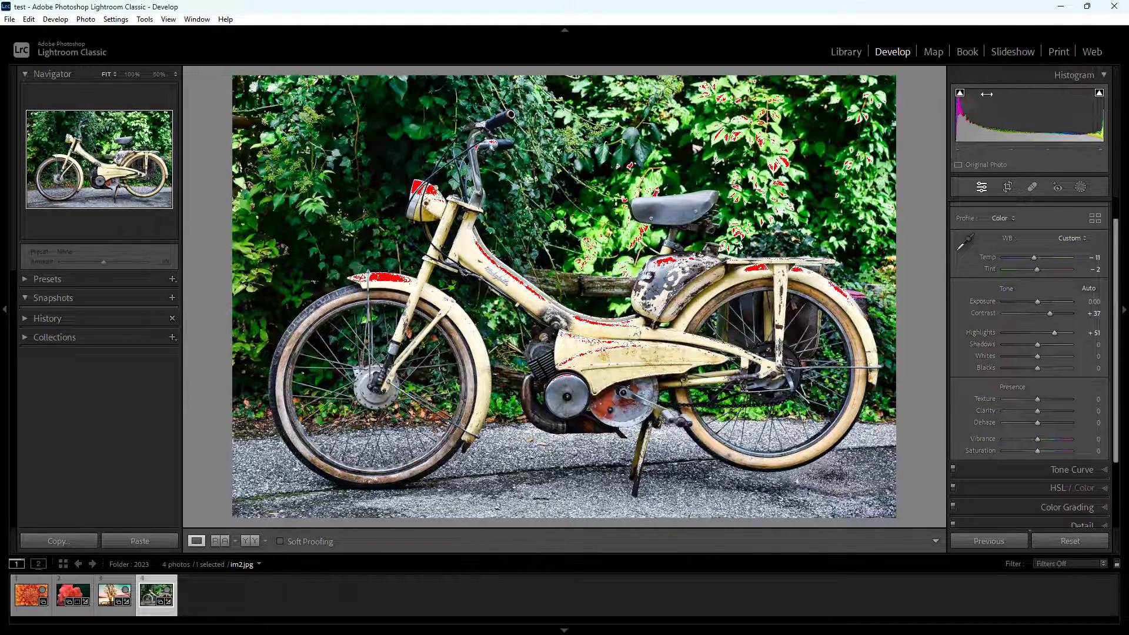
click(1098, 97)
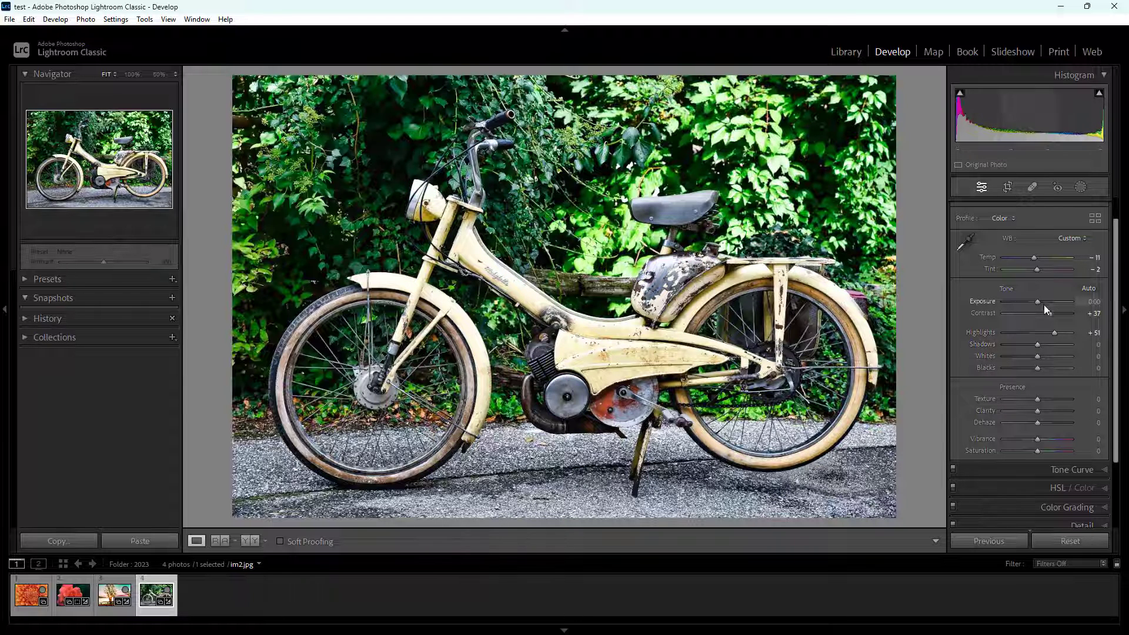
mouse_move(1055, 333)
mouse_down()
mouse_move(1024, 330)
mouse_move(1045, 330)
mouse_up()
drag(1037, 344, 968, 333)
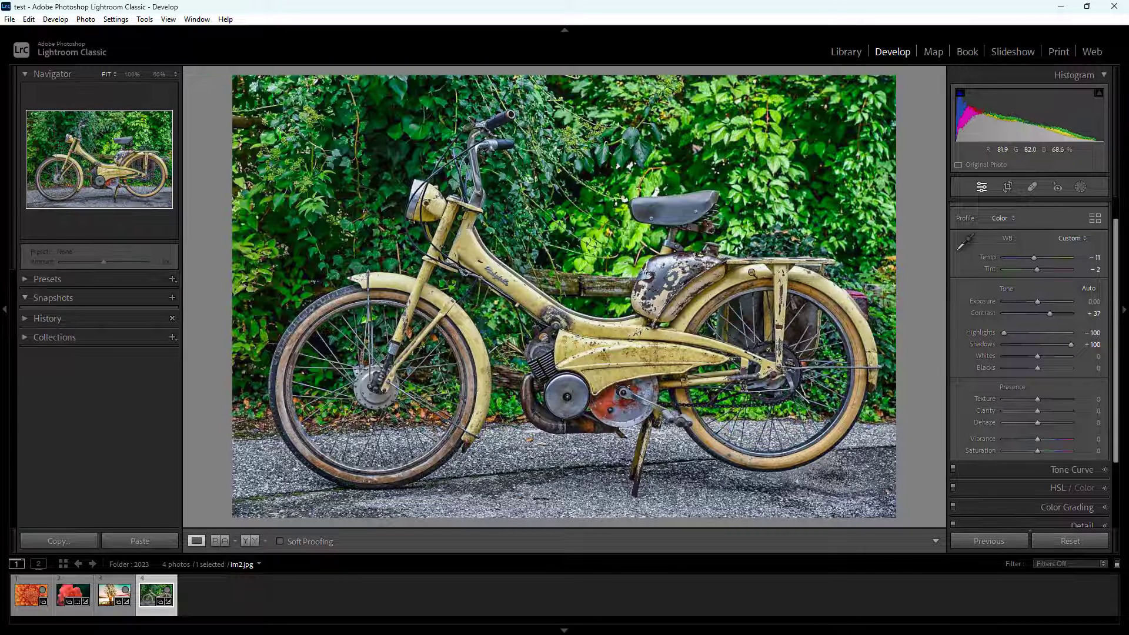
Compare the photo before and after editing, and copy the before version's settings to the after version
click(249, 541)
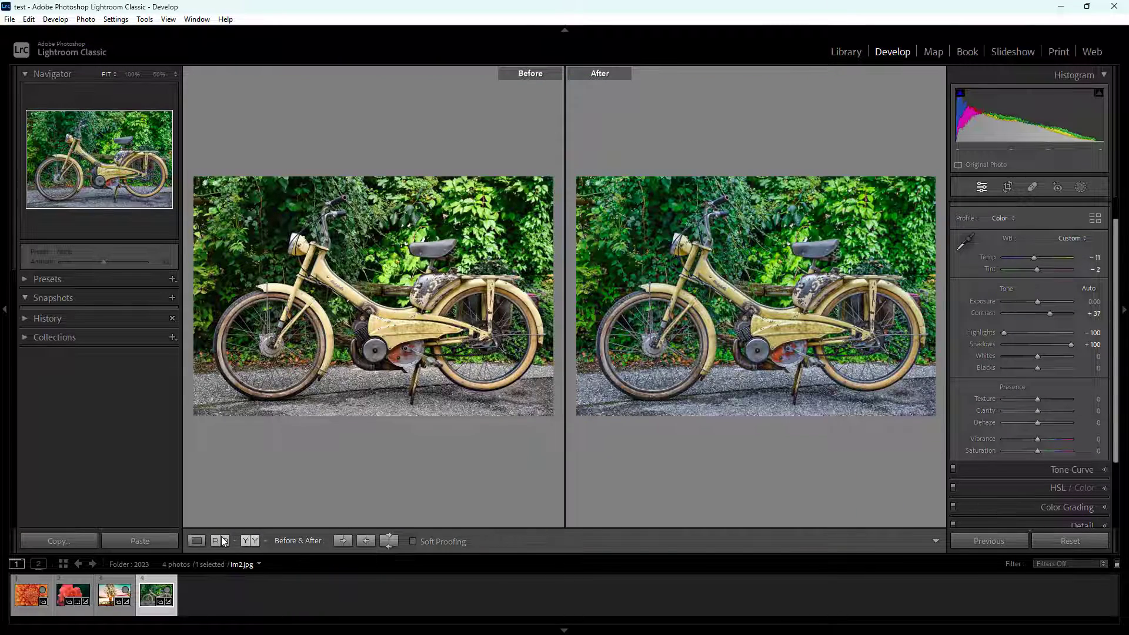
click(222, 540)
click(249, 541)
click(344, 541)
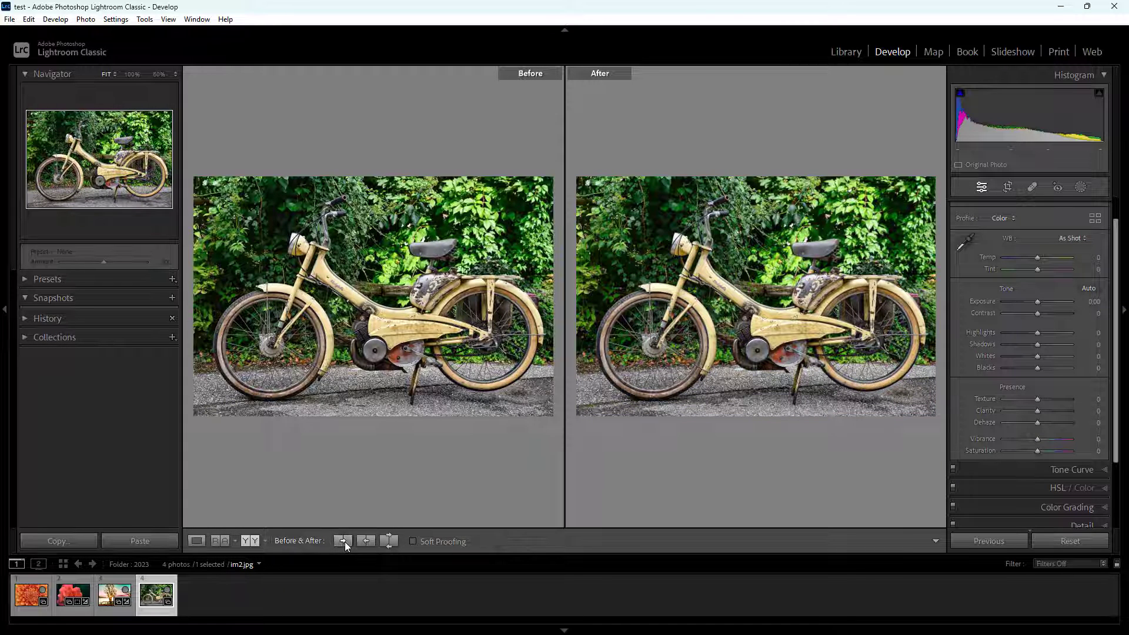
Examine the before and after versions in a split view and return to the single photo view
click(257, 541)
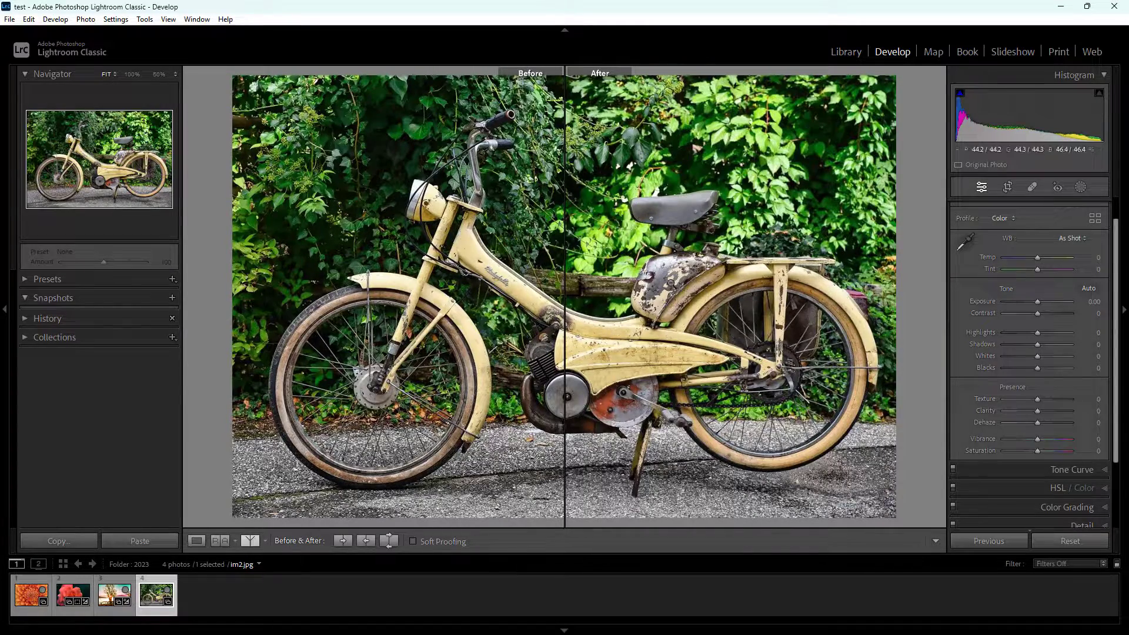
click(670, 282)
click(670, 283)
key(backslash)
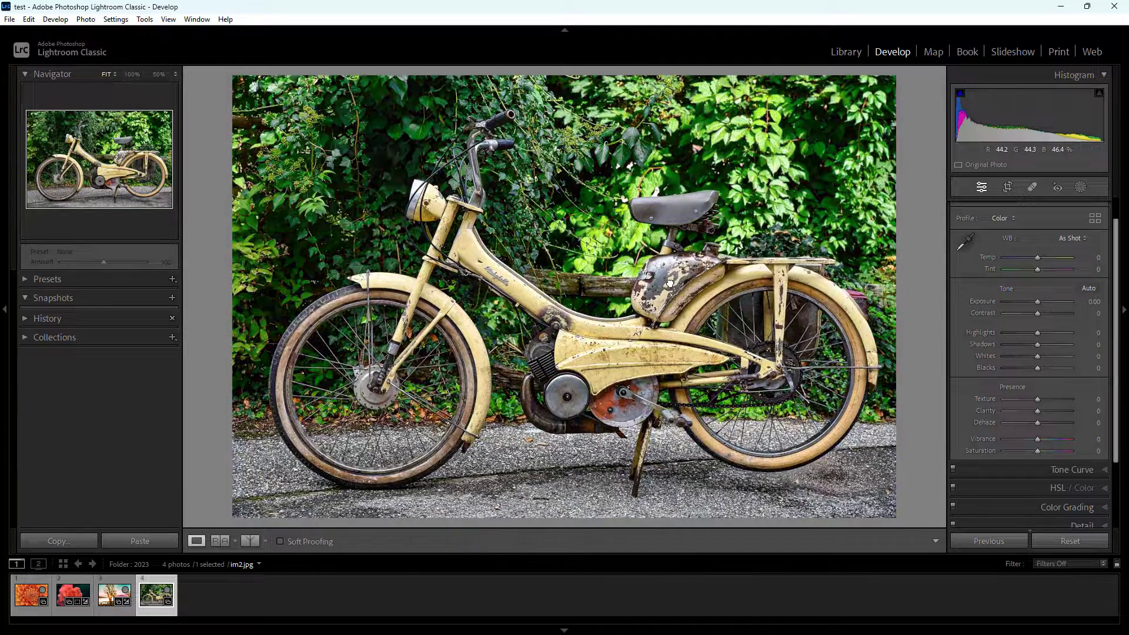
key(backslash)
click(628, 325)
click(628, 326)
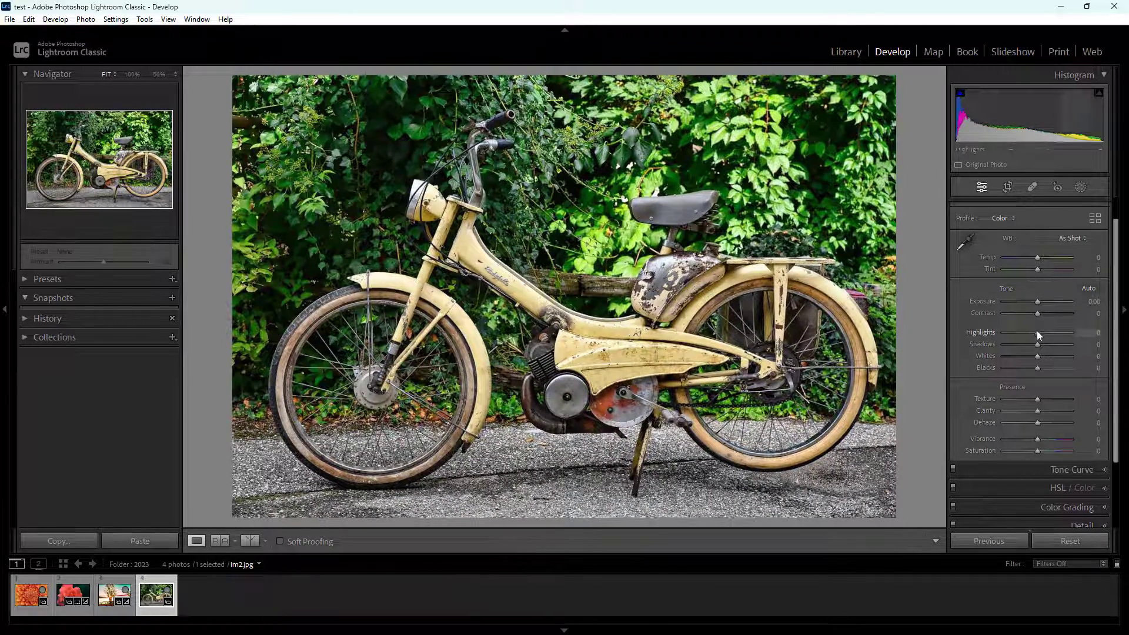
Set Highlights to −100, Shadows to +100 and Exposure to +0.18, and compare the edited photo with the original
drag(1037, 333, 1110, 349)
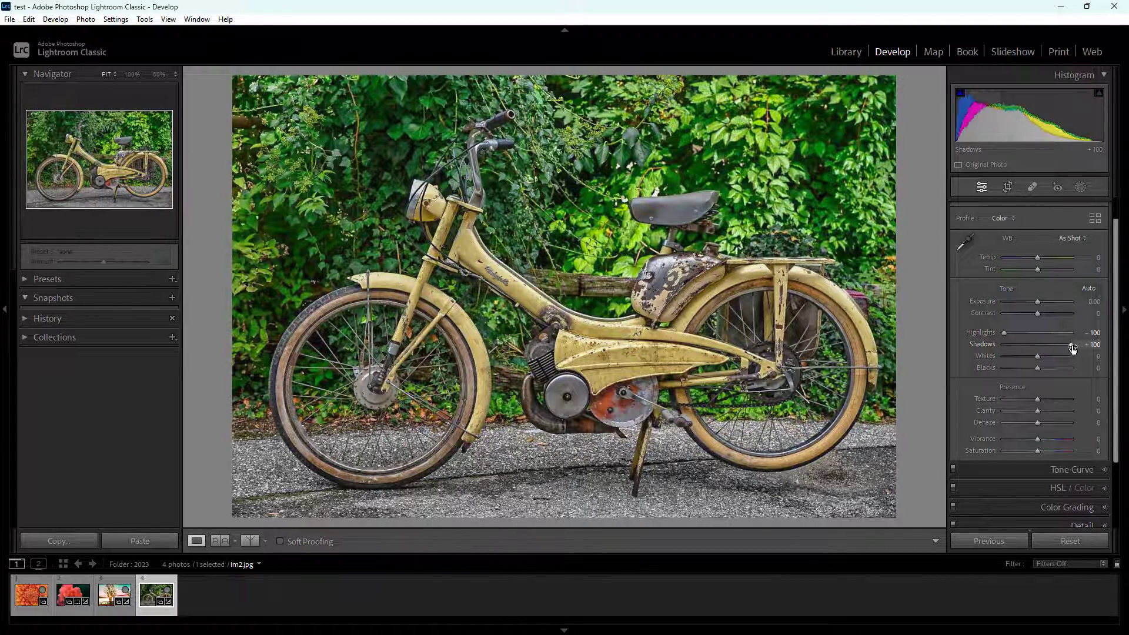
drag(1038, 302, 1038, 302)
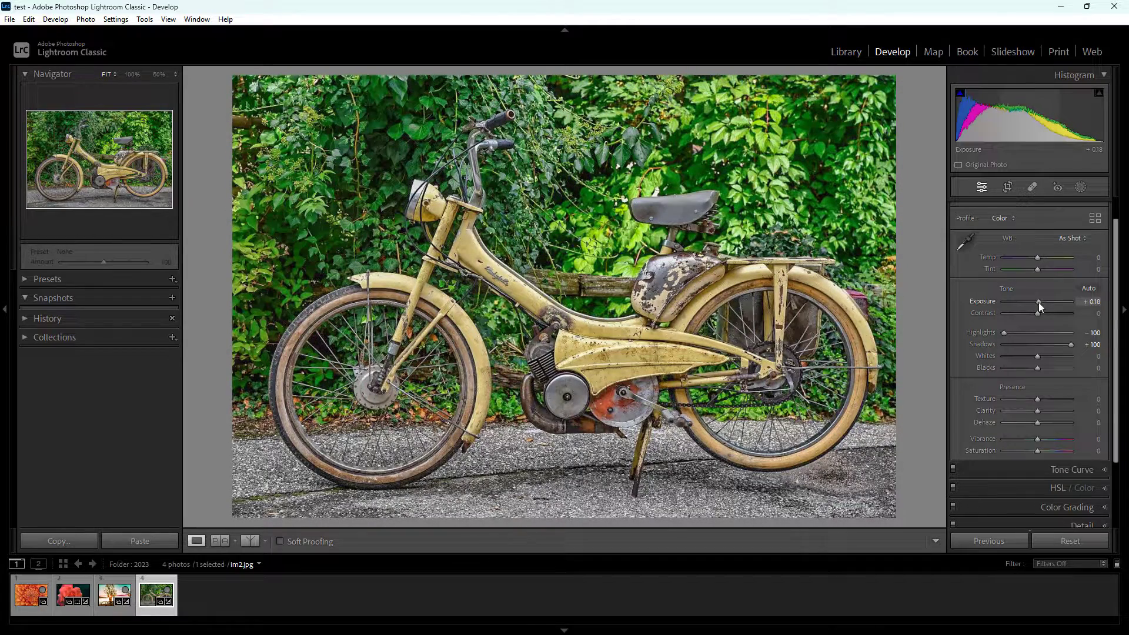
click(250, 540)
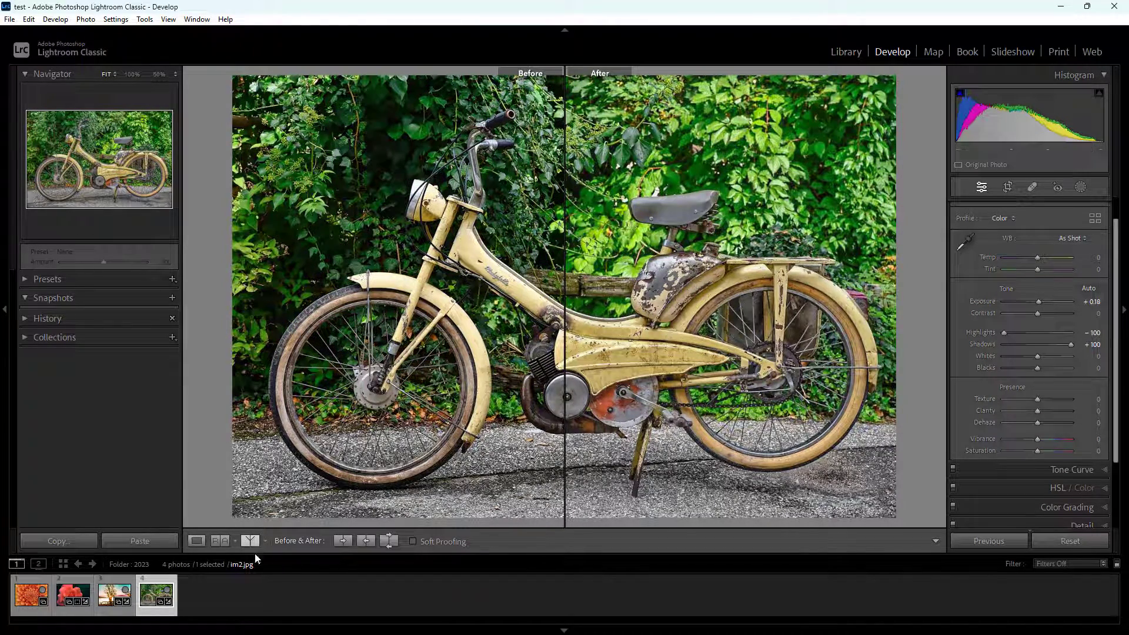
click(196, 540)
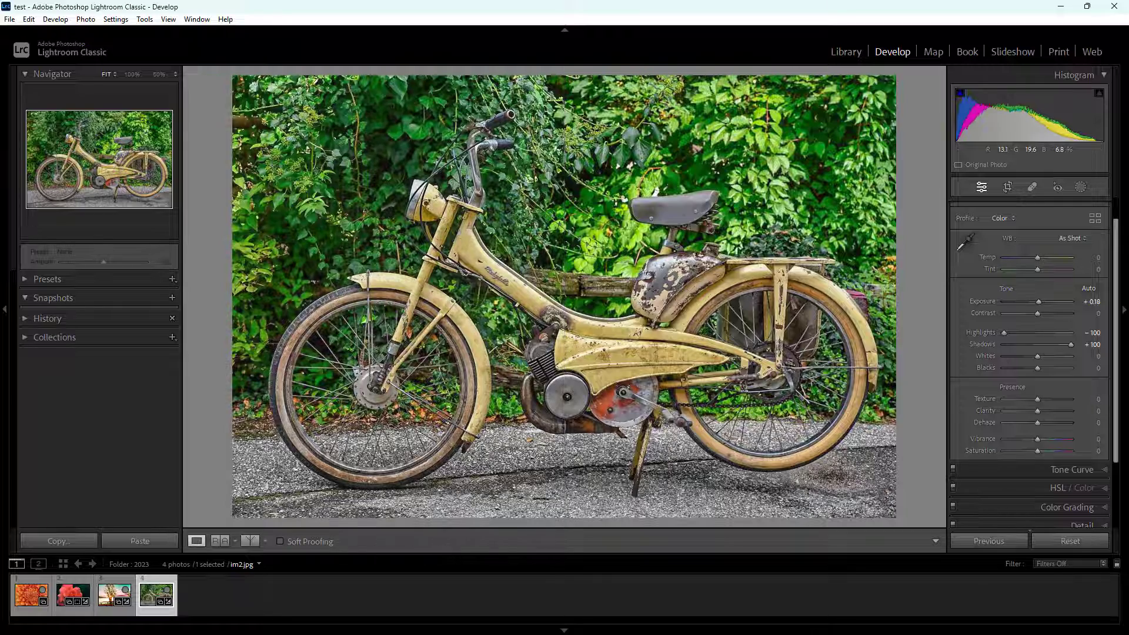
key(backslash)
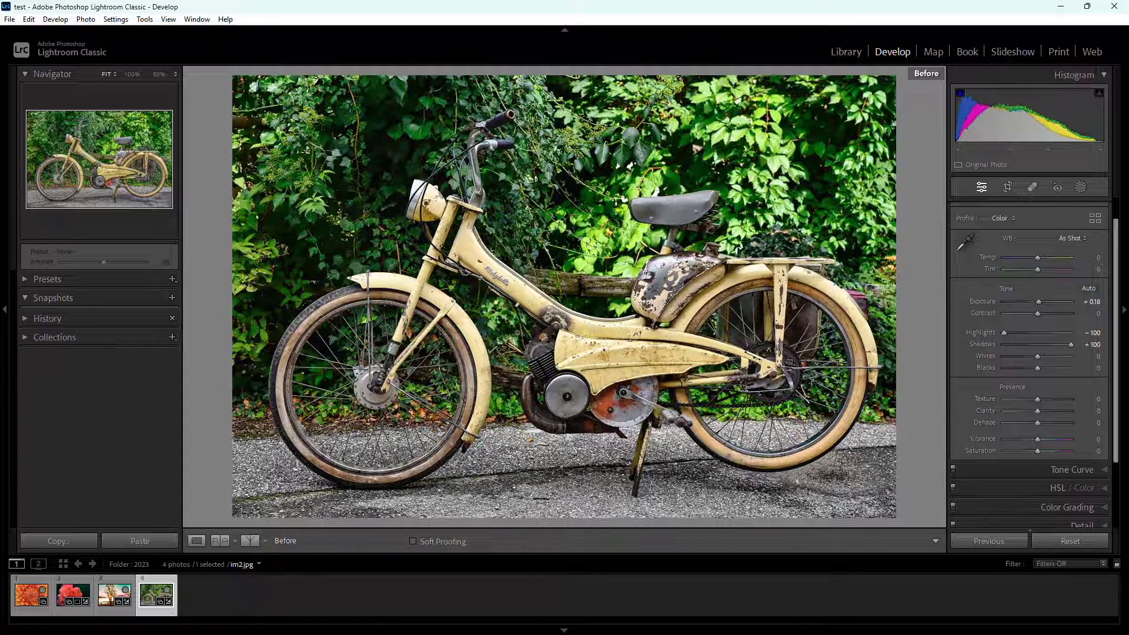
key(backslash)
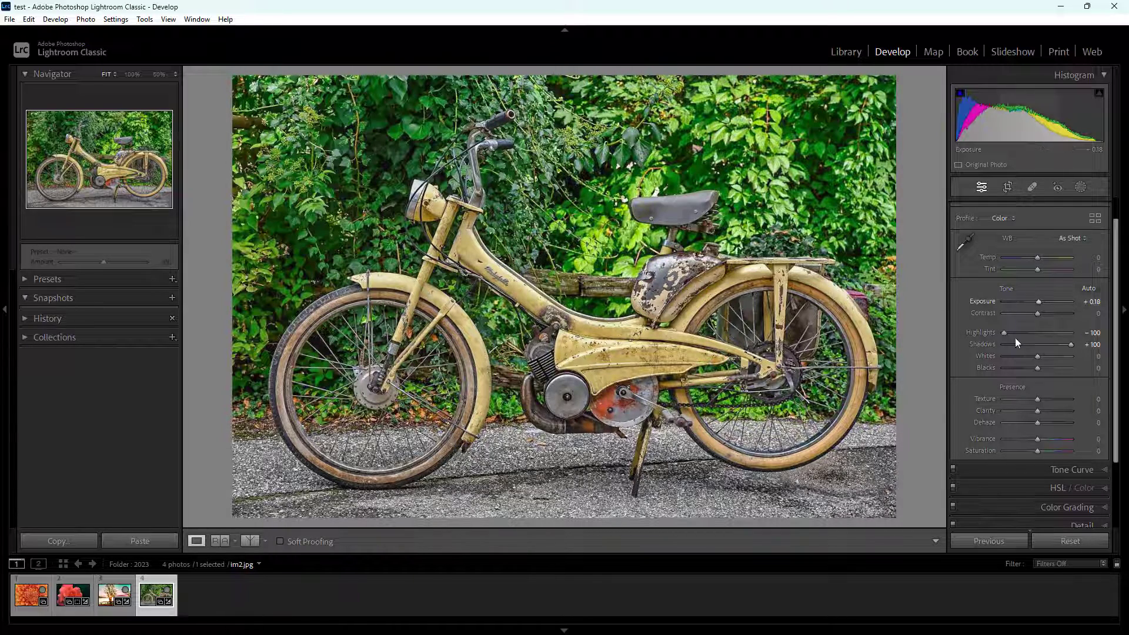
Refine the tonal range by setting Highlights to −70, Whites to +40 and Blacks to −61
mouse_move(1004, 335)
mouse_down()
mouse_move(1026, 336)
mouse_move(1014, 336)
mouse_up()
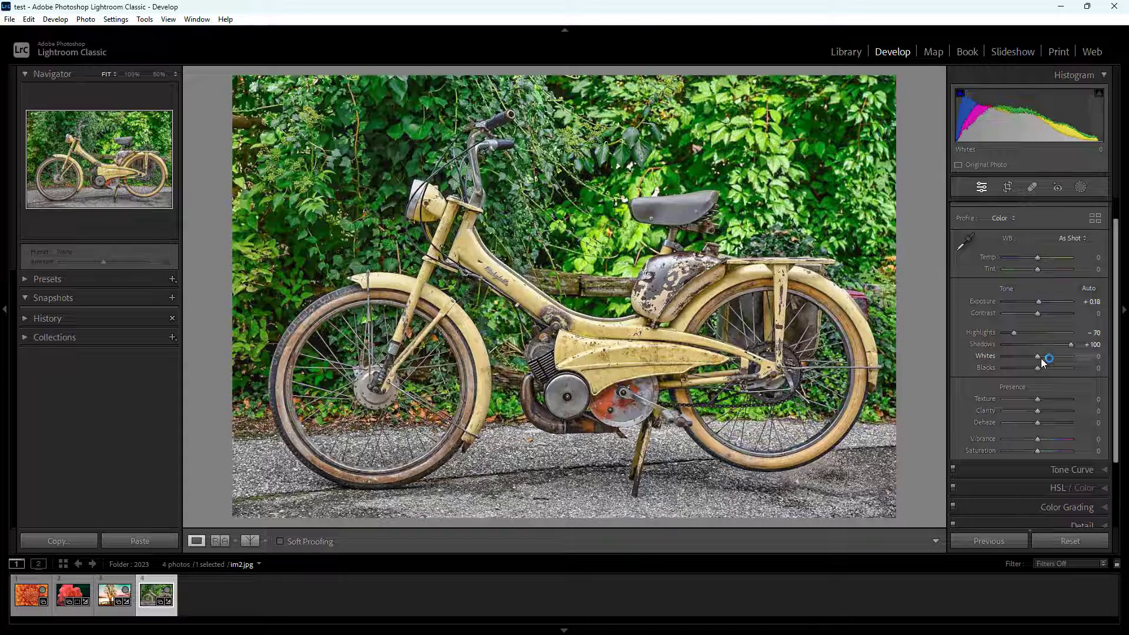
drag(1042, 361, 1018, 368)
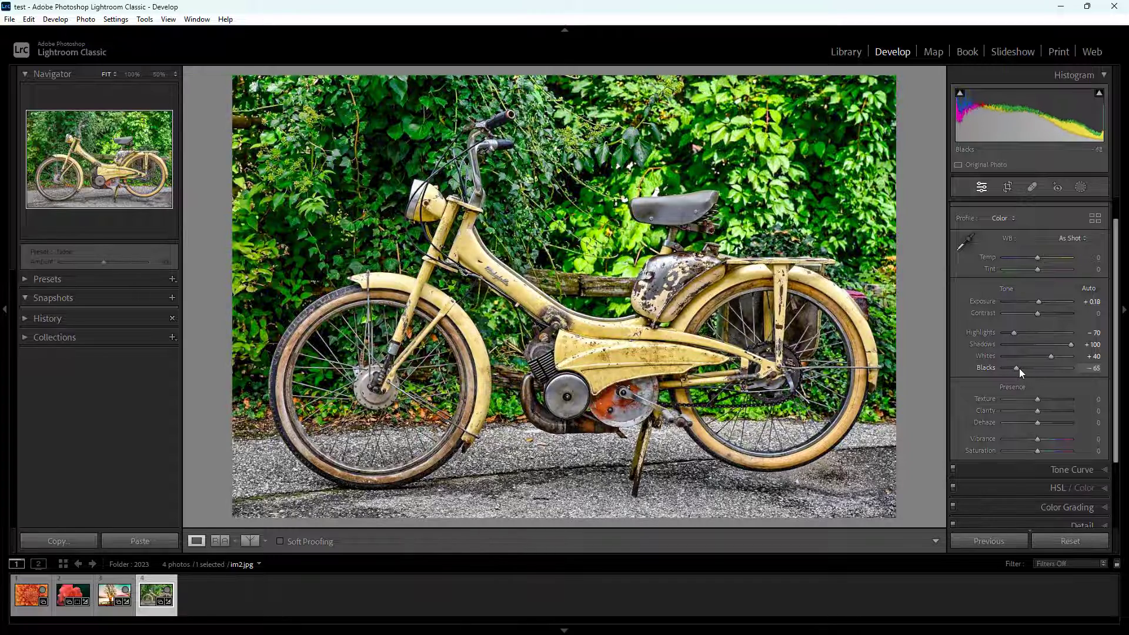
Adjust the photo's presence with Texture +100, Clarity +19, Dehaze +65, Vibrance +100 and Saturation −35
scroll(1035, 395, down, 1)
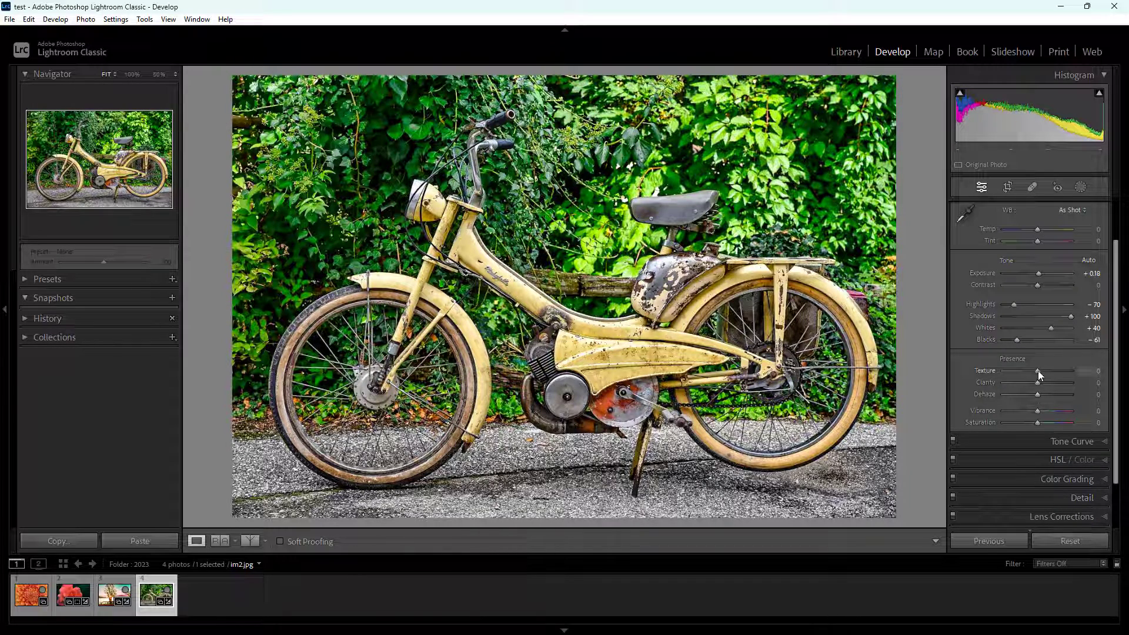
drag(1038, 370, 1057, 394)
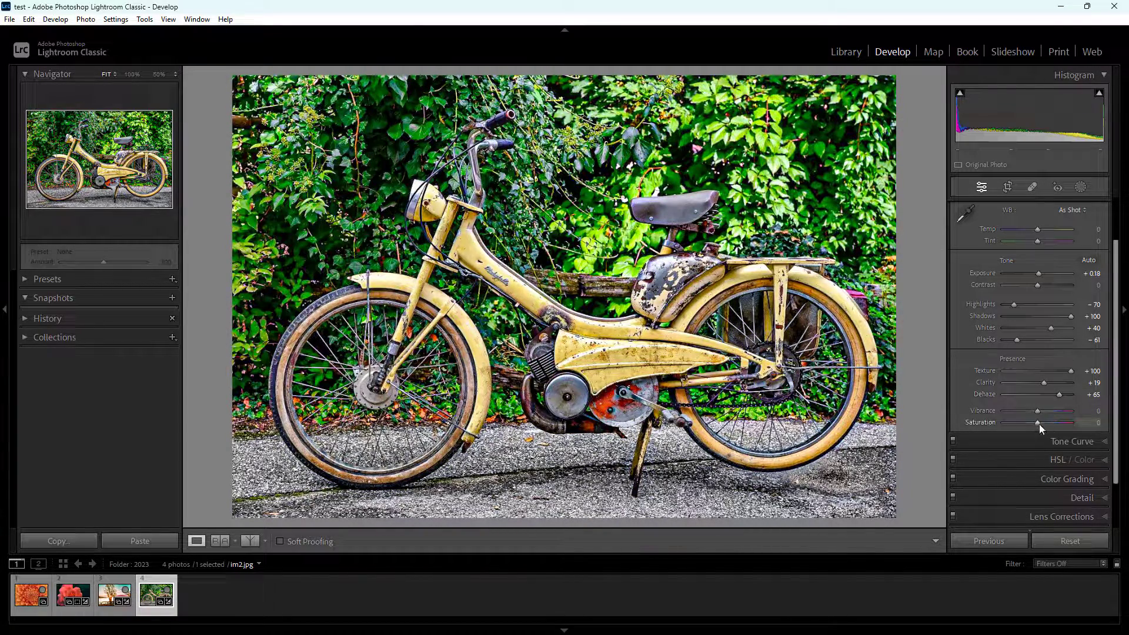
drag(1035, 422, 1081, 410)
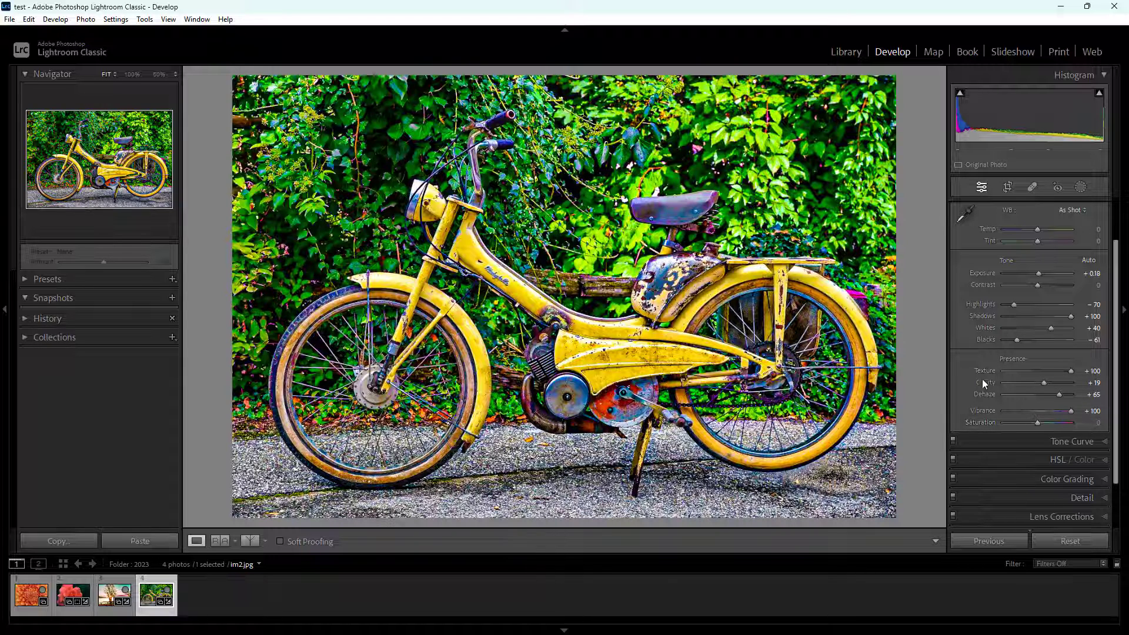
drag(1037, 422, 1026, 426)
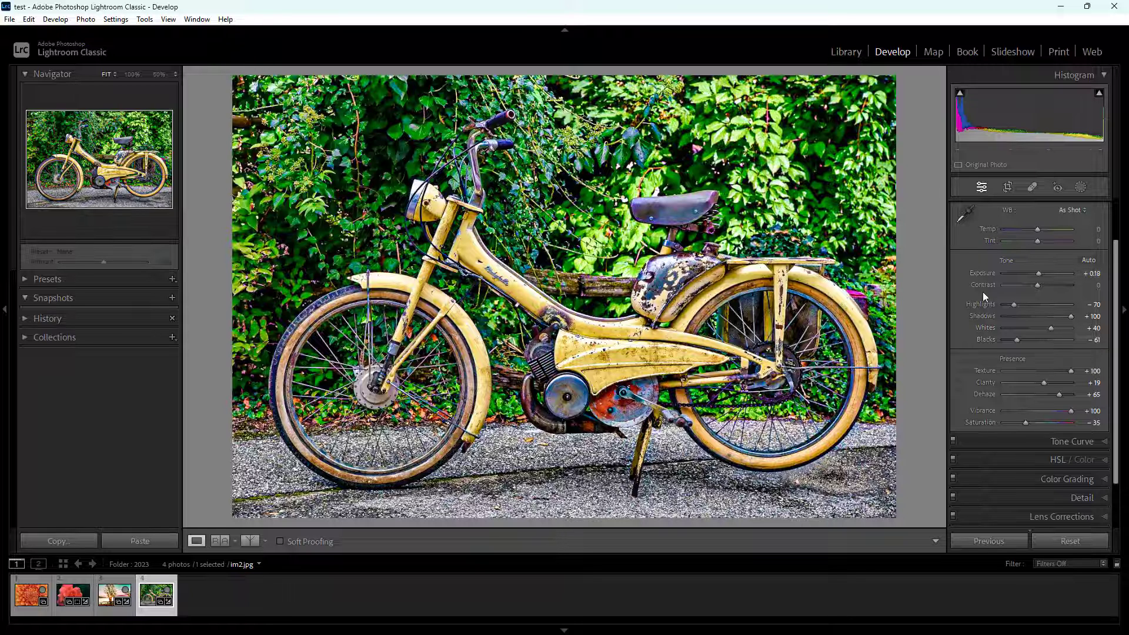
Toggle repeatedly between the original and edited photo to examine the overall effect of the basic adjustments
scroll(1007, 260, up, 2)
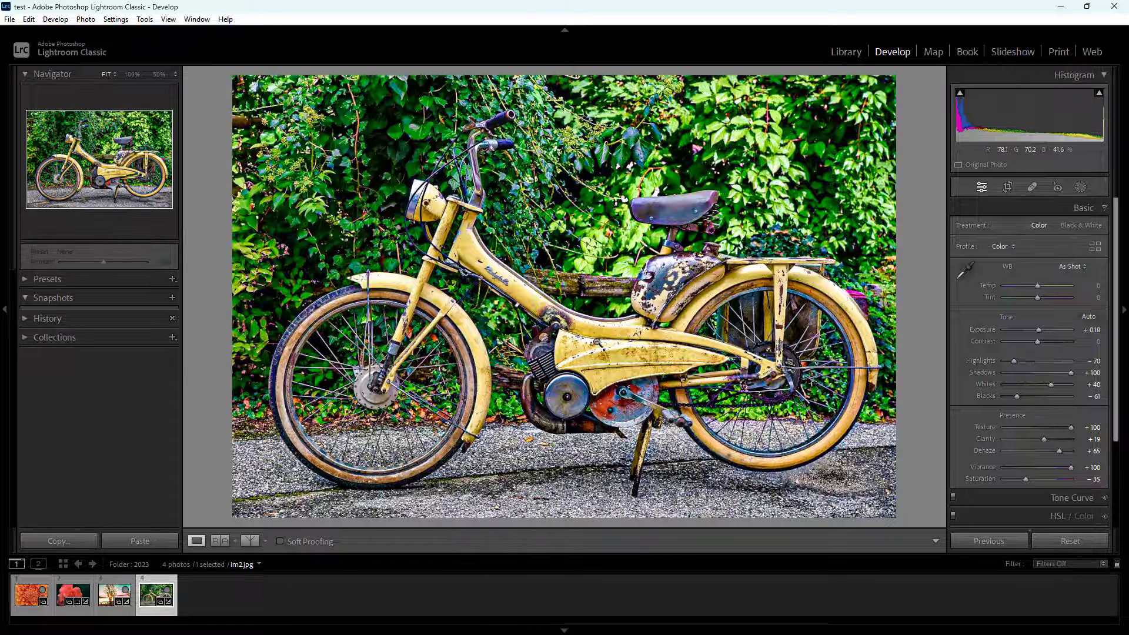
key(backslash)
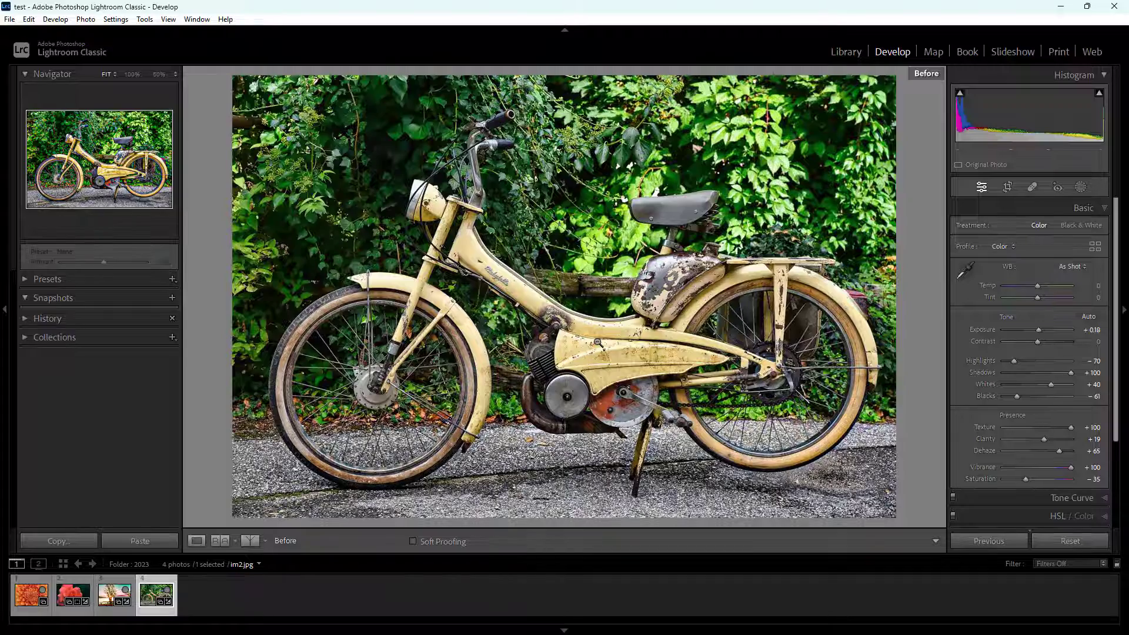
key(backslash)
key(backslash)
key(backslash)
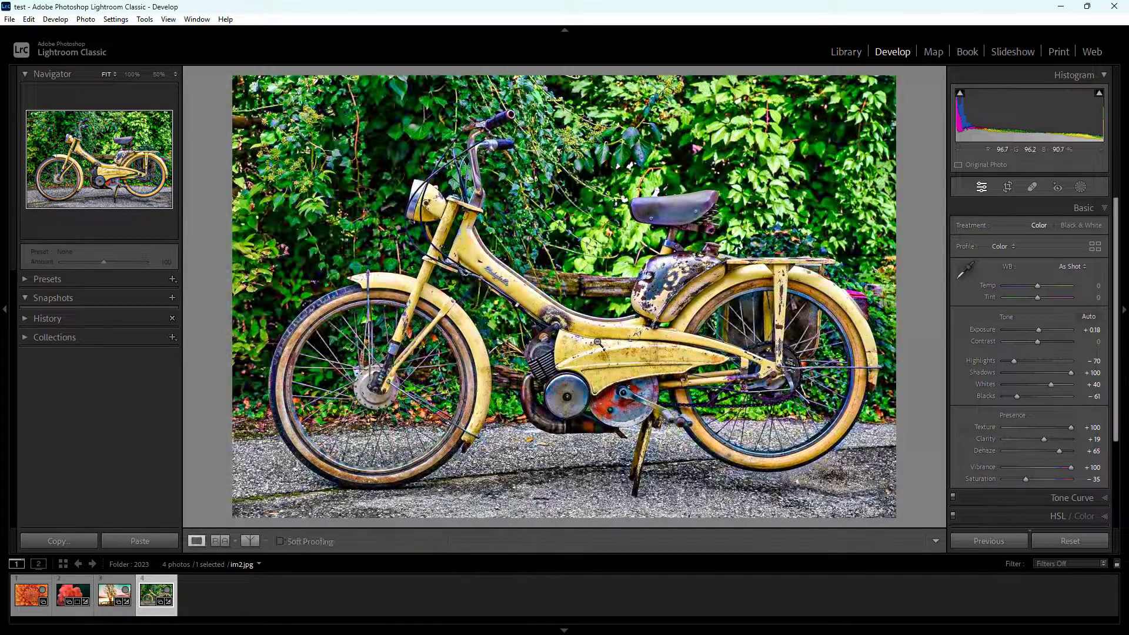
key(backslash)
key(backslash)
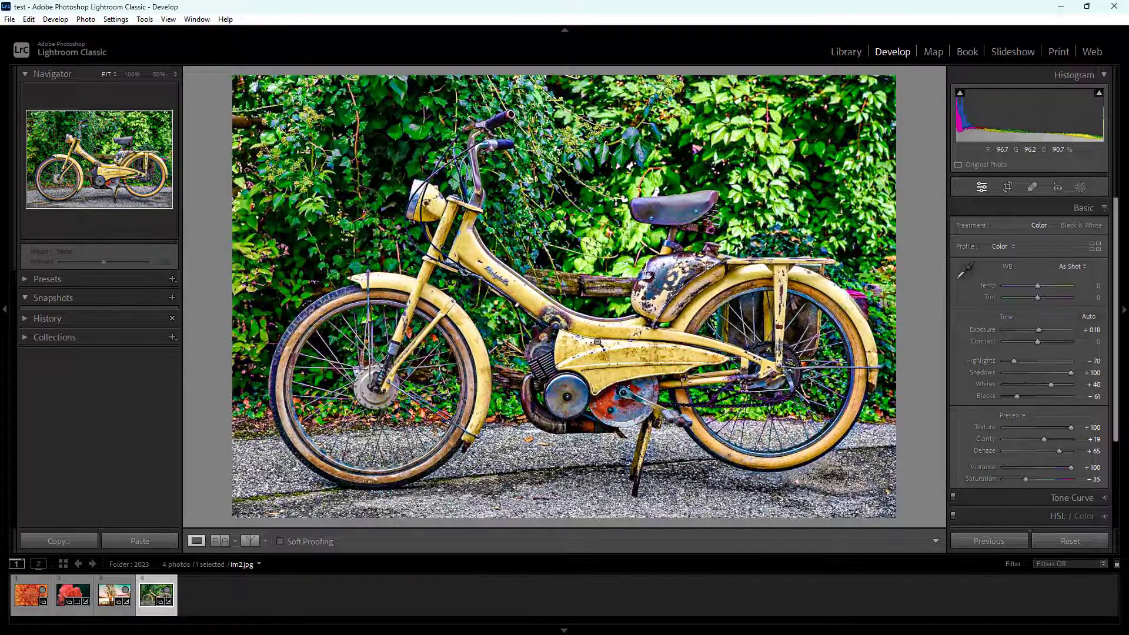